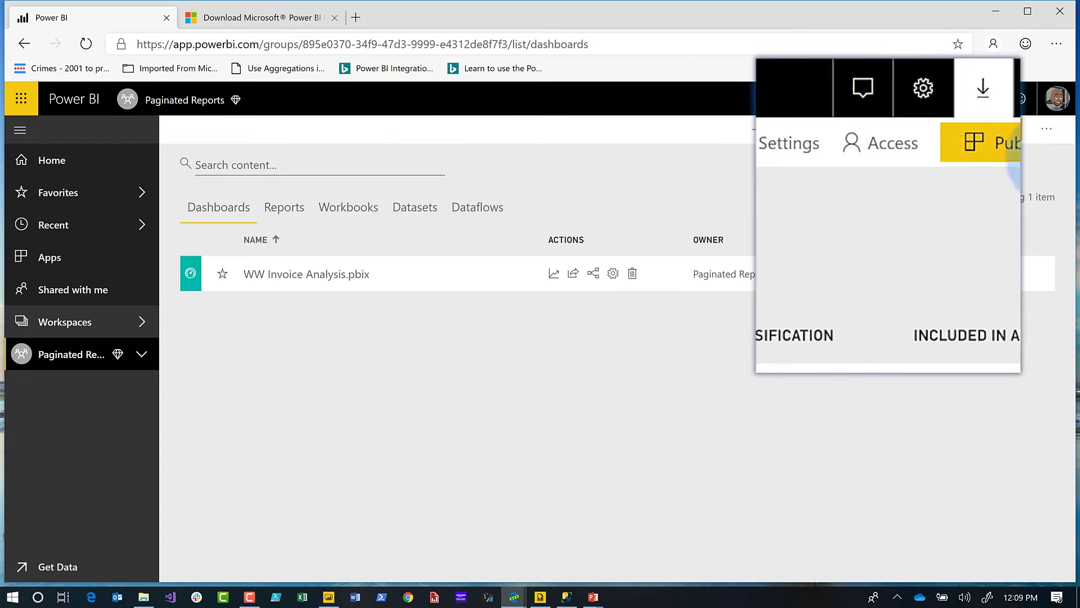
Step: Go from the Power BI downloads list to the Report Builder Download Center page
left_click(983, 104)
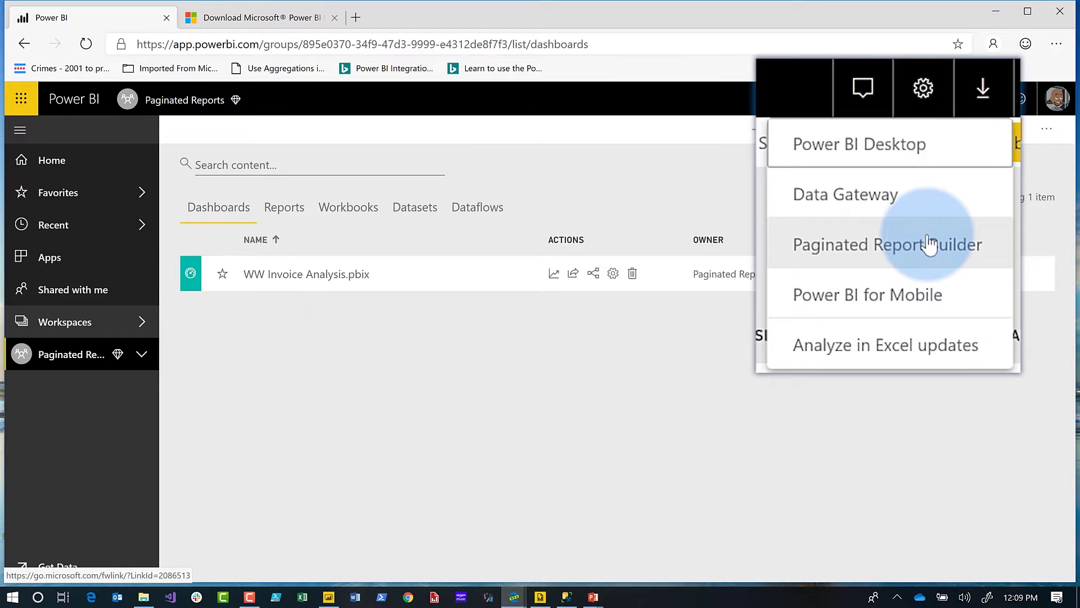
left_click(258, 20)
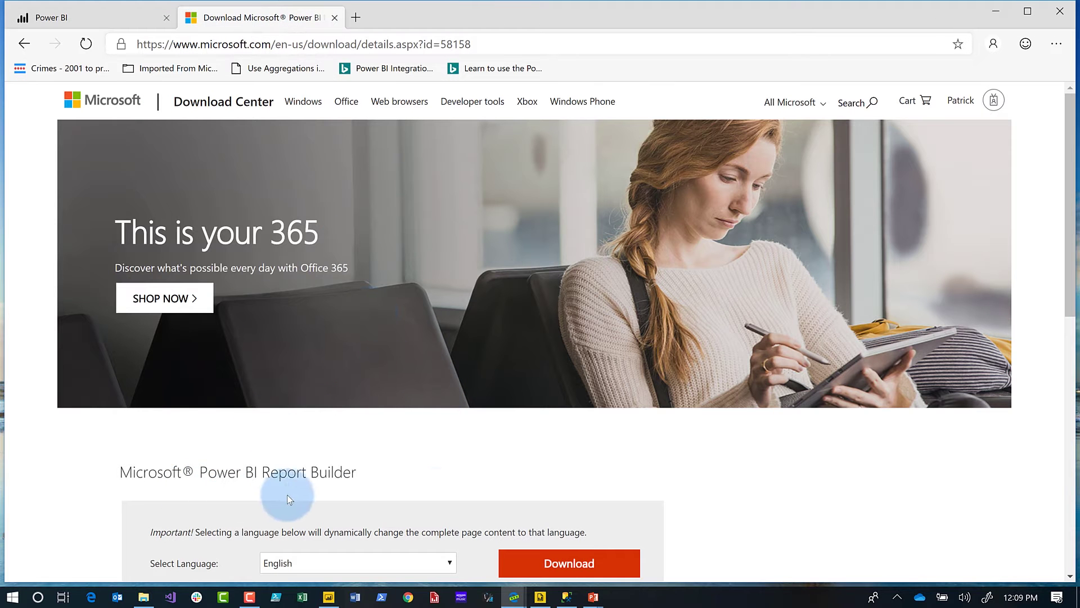
Step: Scroll the Report Builder download page down to the Download button
scroll(461, 487, "down", 1)
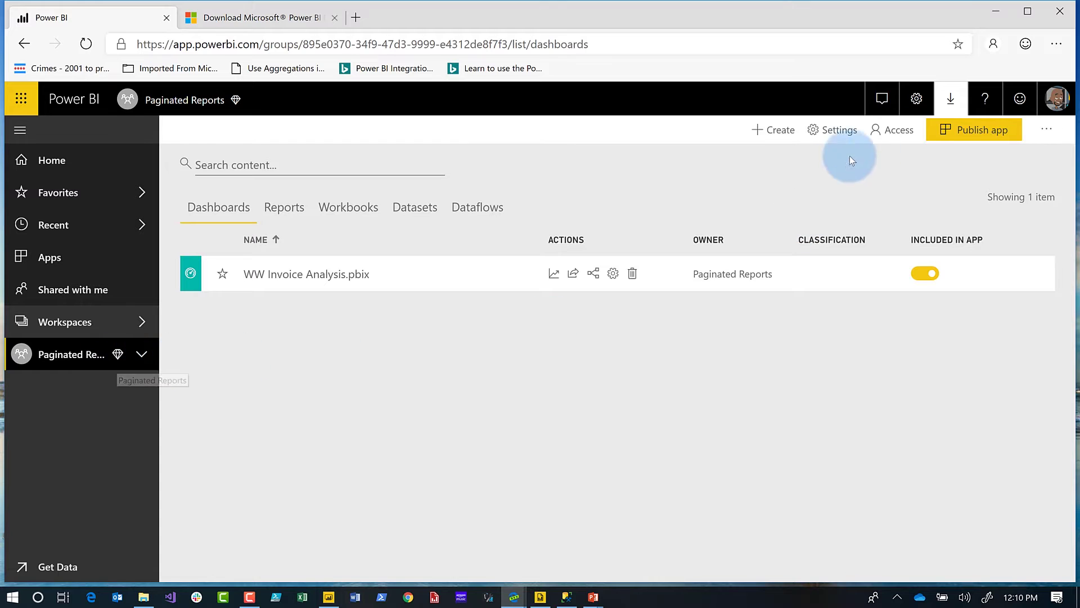
Step: Copy the Paginated Reports workspace connection address from its Premium workspace settings
left_click(1044, 132)
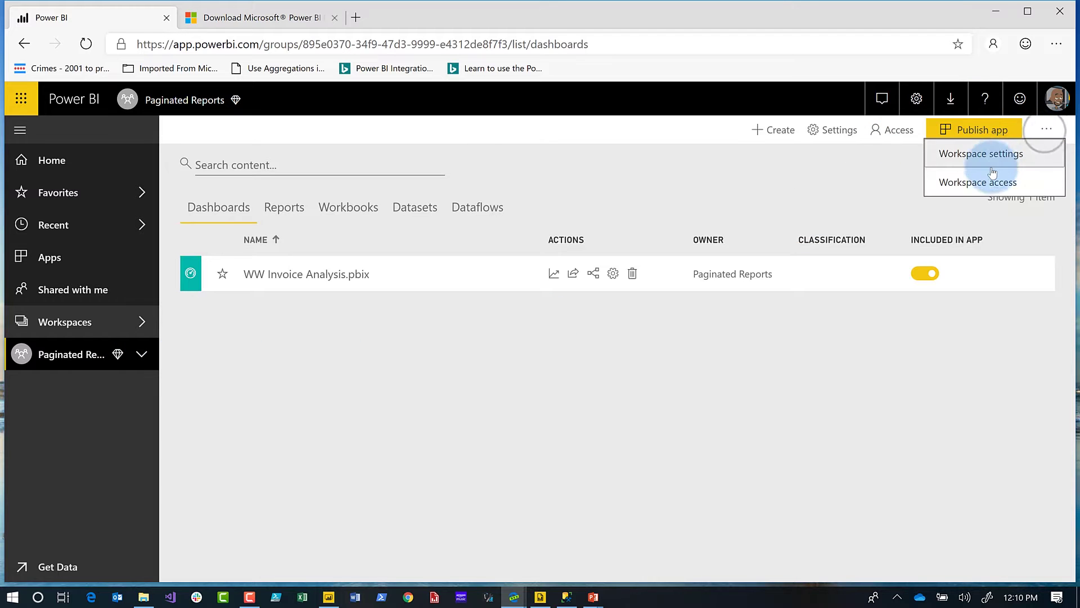
left_click(979, 154)
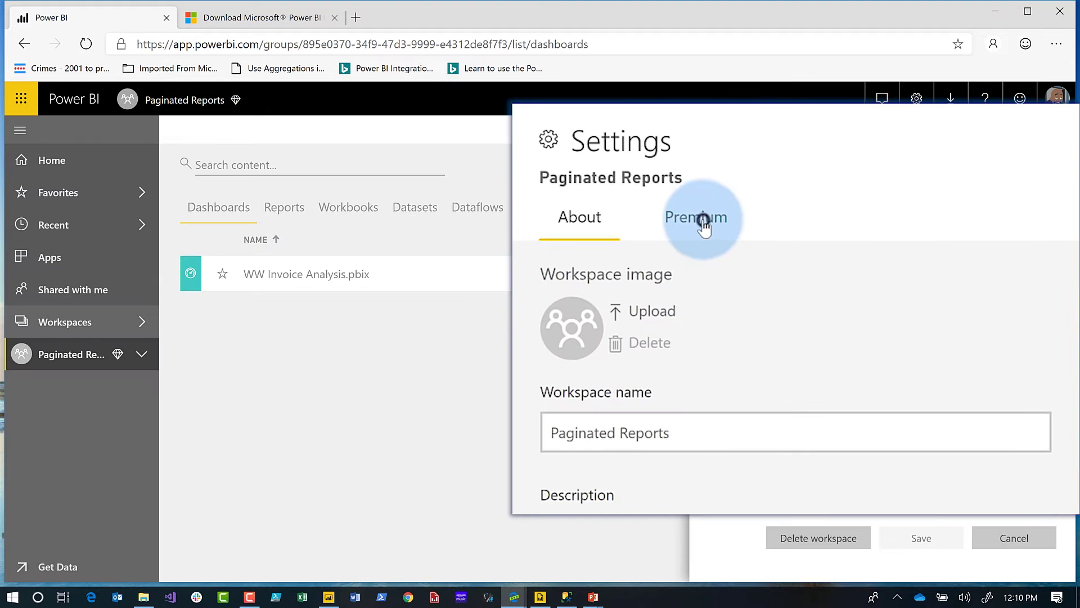
left_click(703, 222)
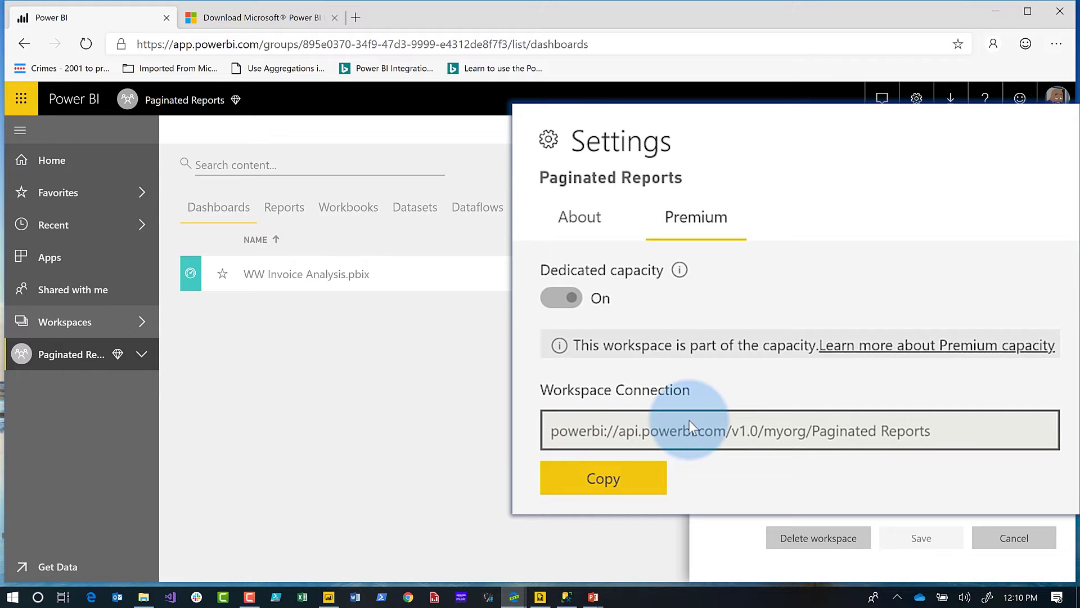
left_click(632, 496)
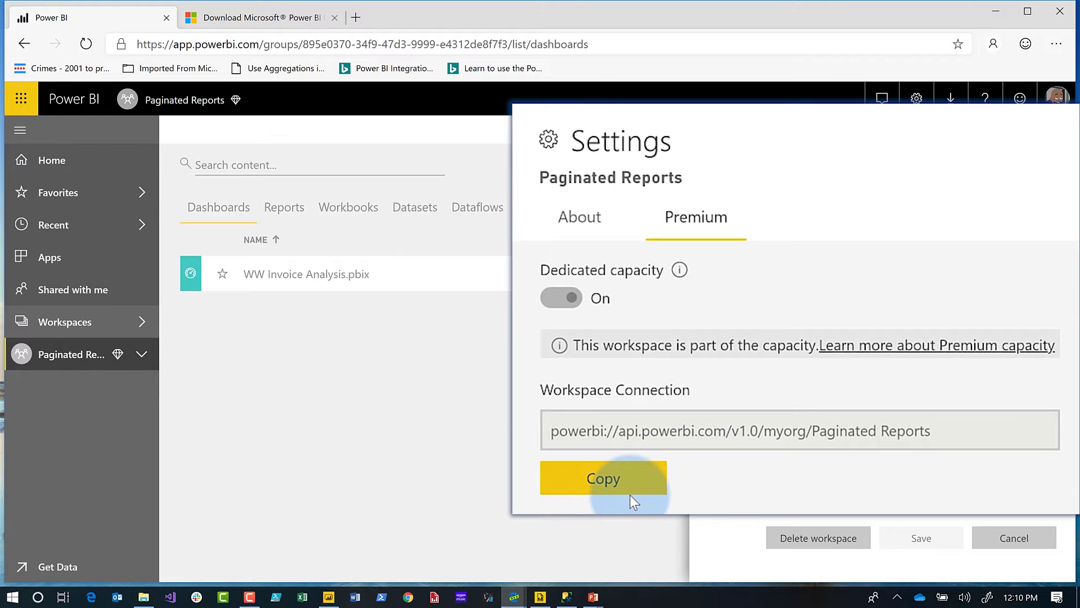
left_click(605, 481)
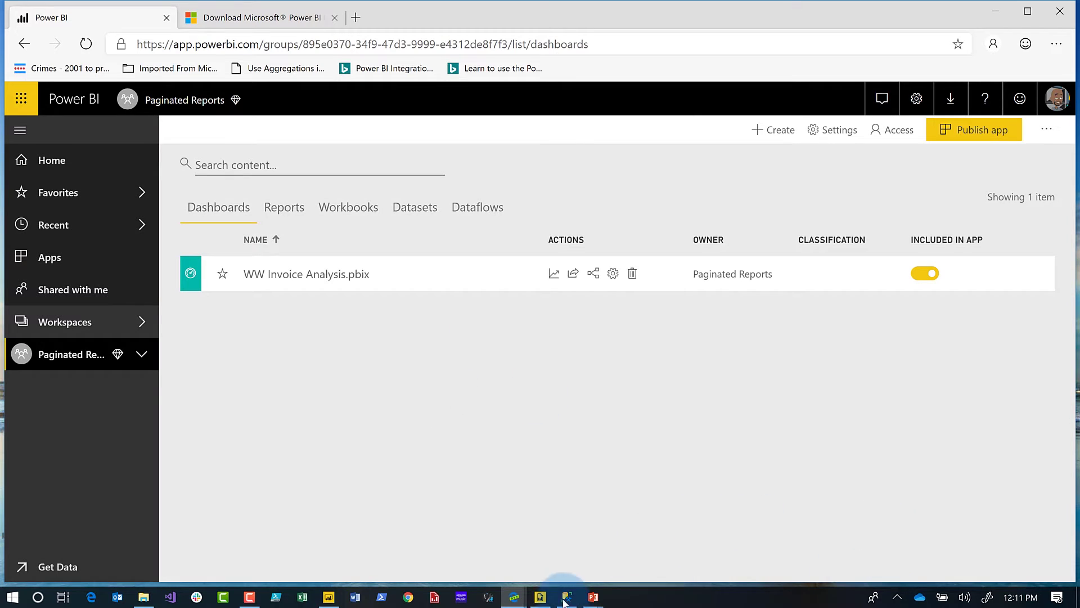
Step: Start a new data source with Microsoft SQL Server as the connection type, then cancel it
left_click(541, 597)
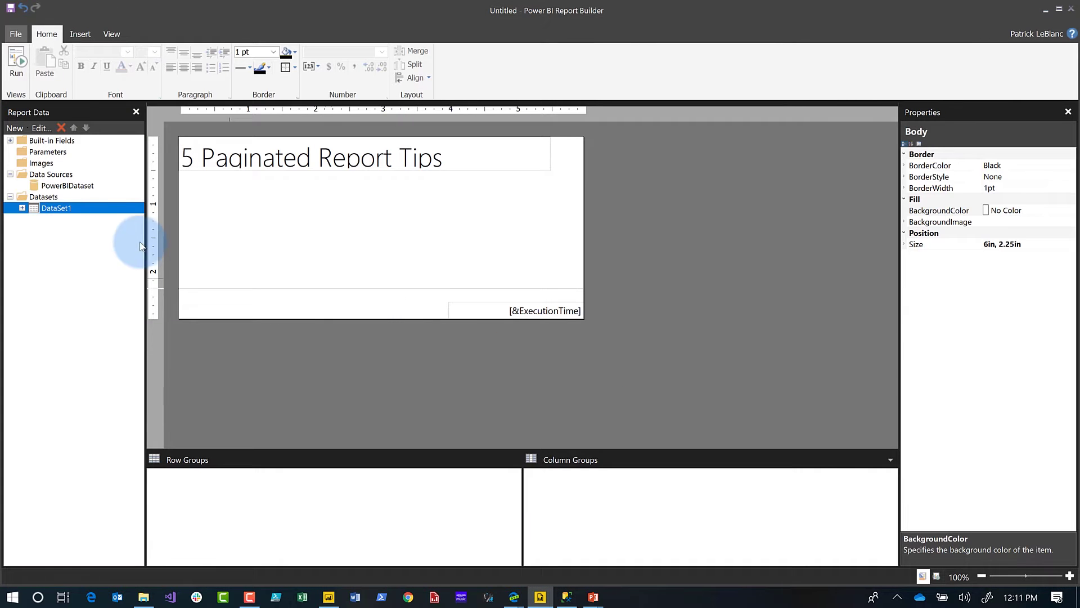
right_click(47, 176)
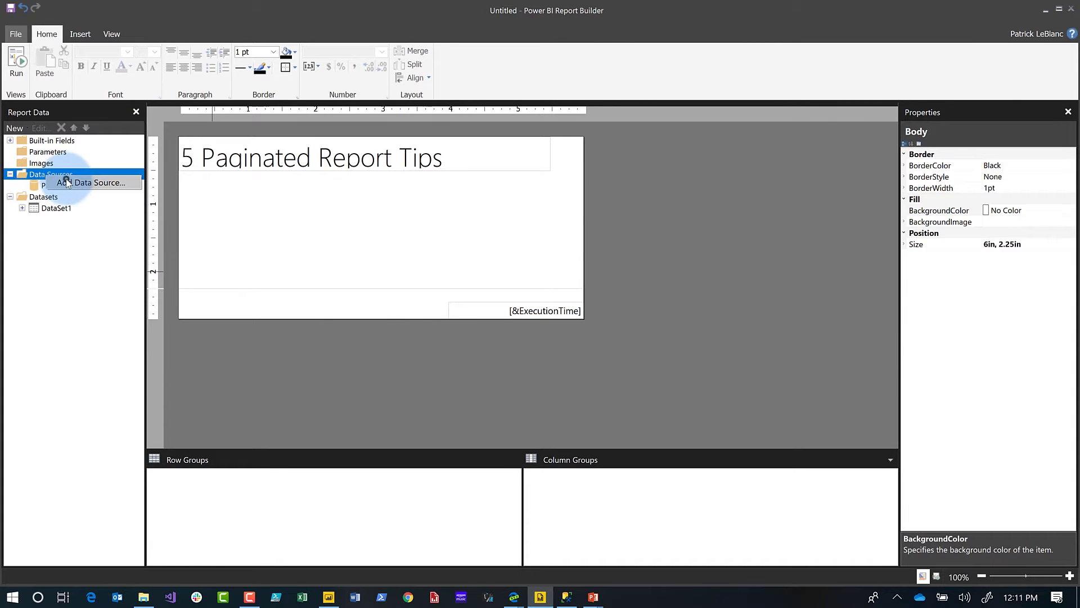
left_click(65, 180)
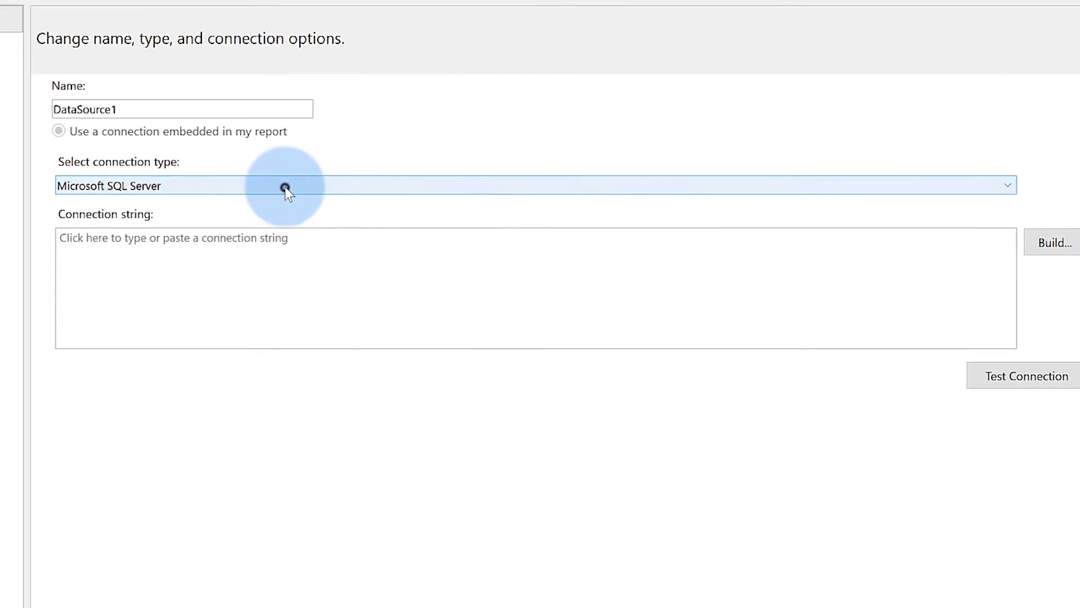
left_click(391, 154)
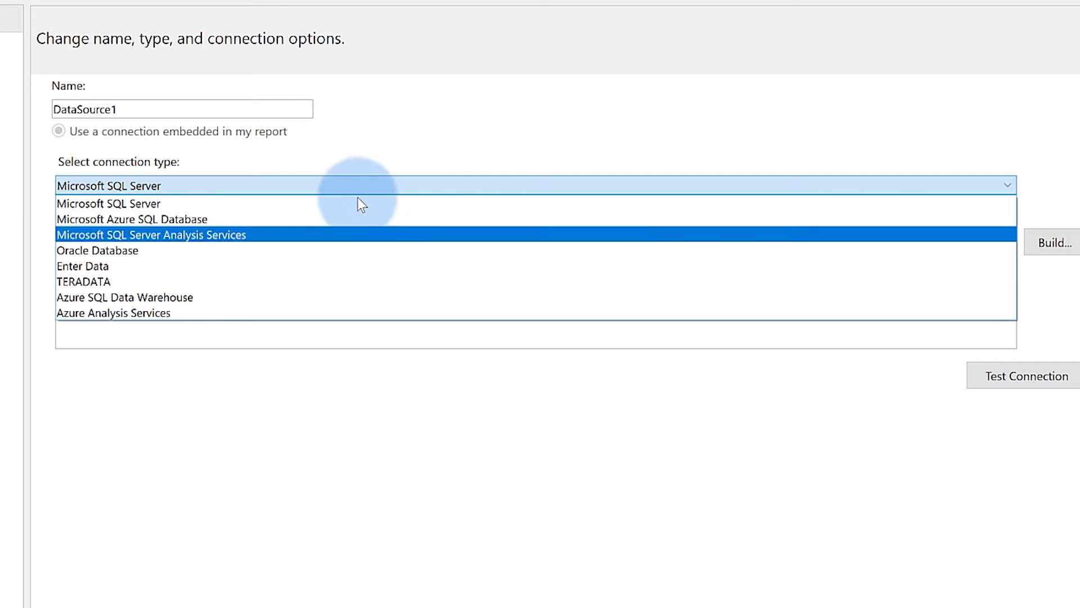
left_click(436, 139)
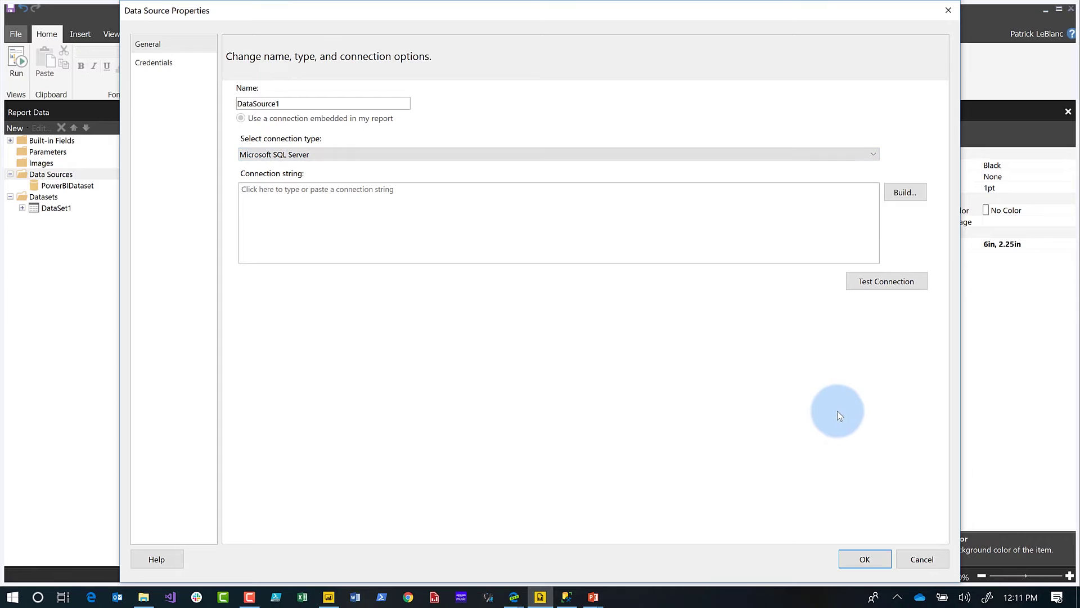
left_click(921, 558)
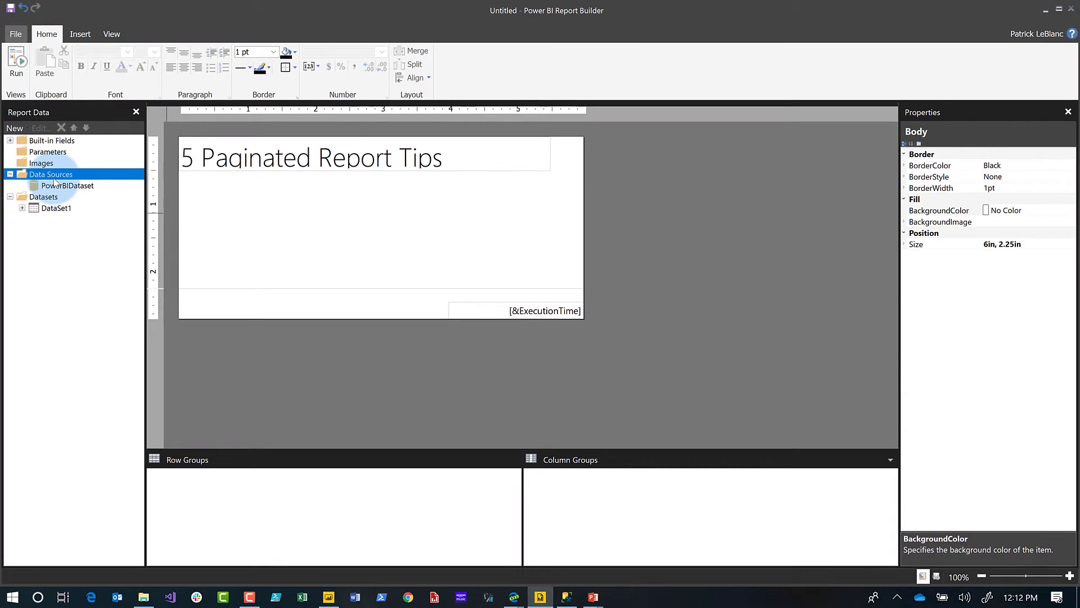
Step: Bring up the PowerBIDataset source's options, then move over to the Power BI Desktop report
right_click(64, 188)
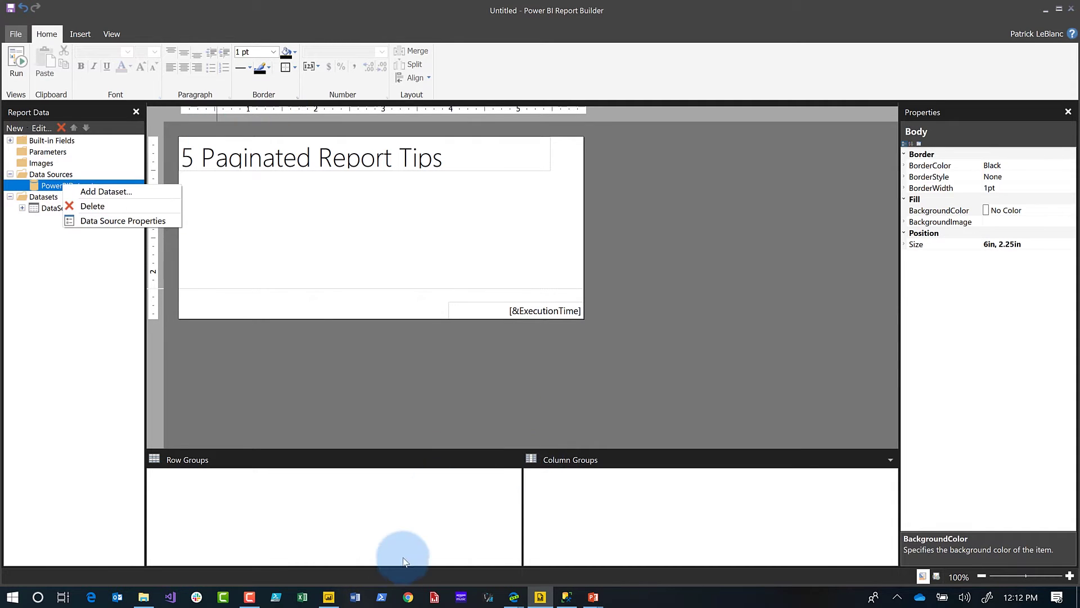
left_click(328, 598)
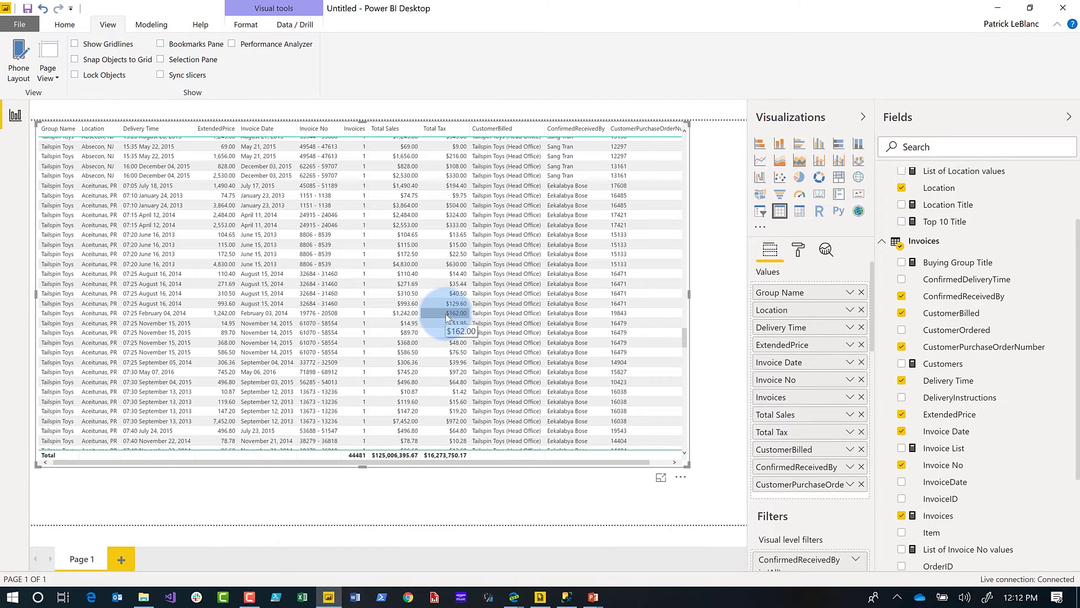
Step: Record the visuals' refresh timings with Performance Analyzer
scroll(673, 342, "down", 3)
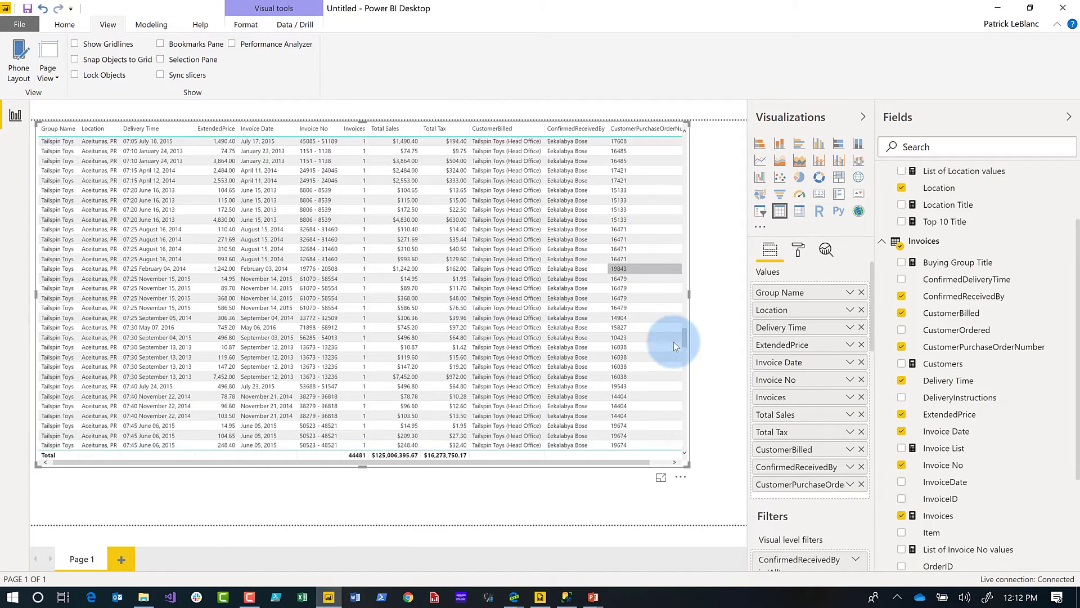
left_click_drag(673, 342, 677, 303)
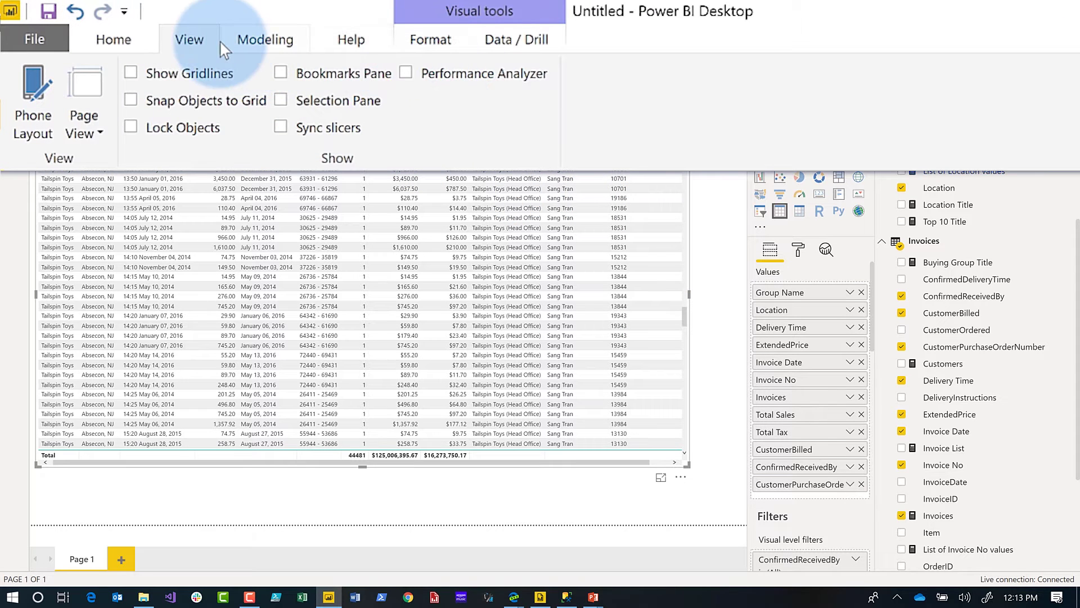
left_click(406, 73)
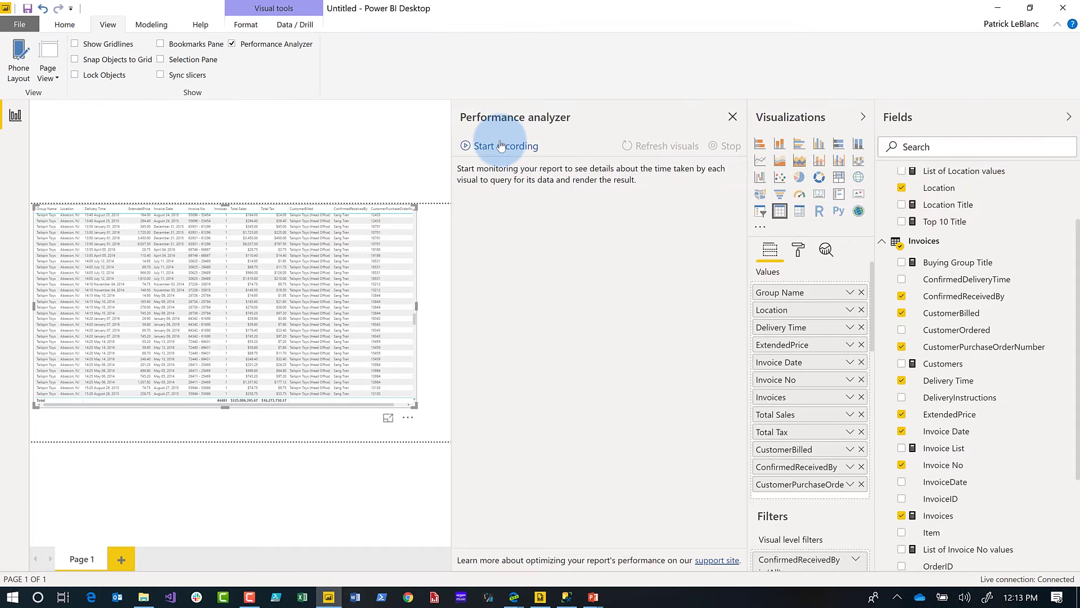
left_click(500, 145)
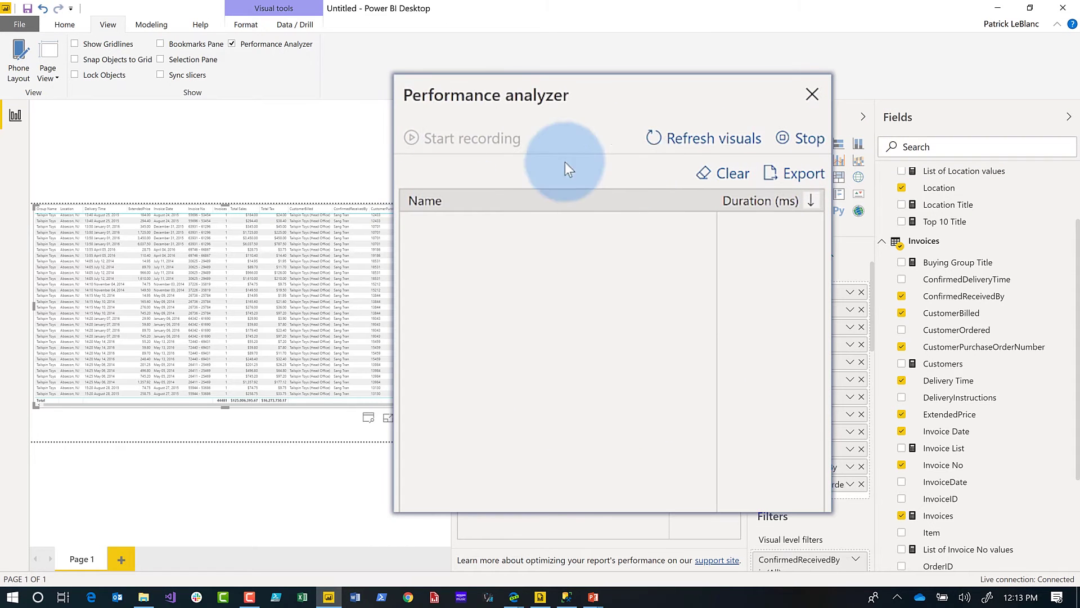
left_click(726, 138)
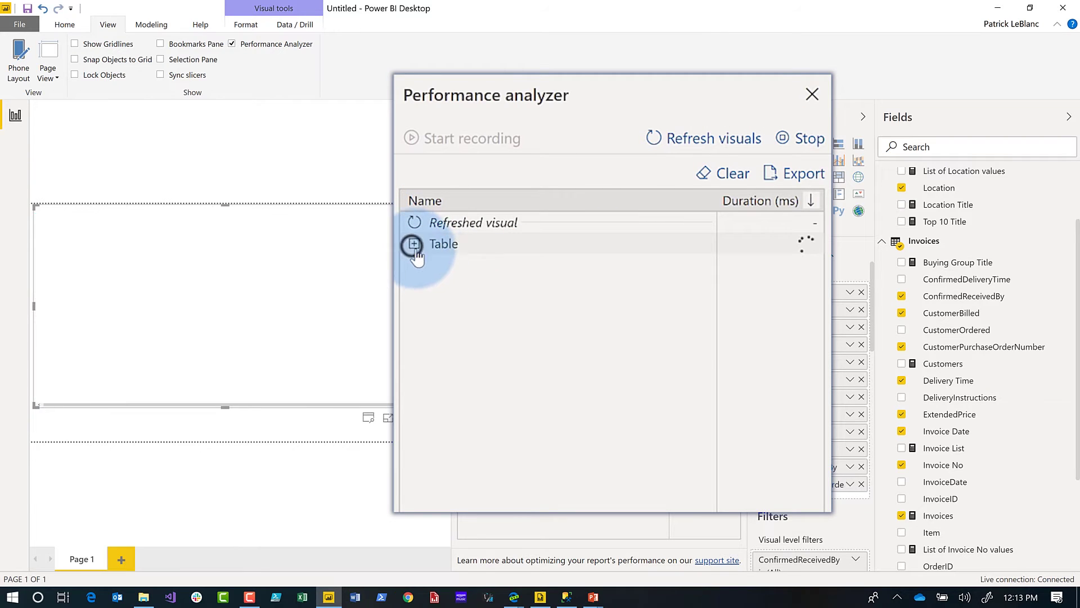
Step: Copy the Table visual's query and return to Report Builder
left_click(413, 247)
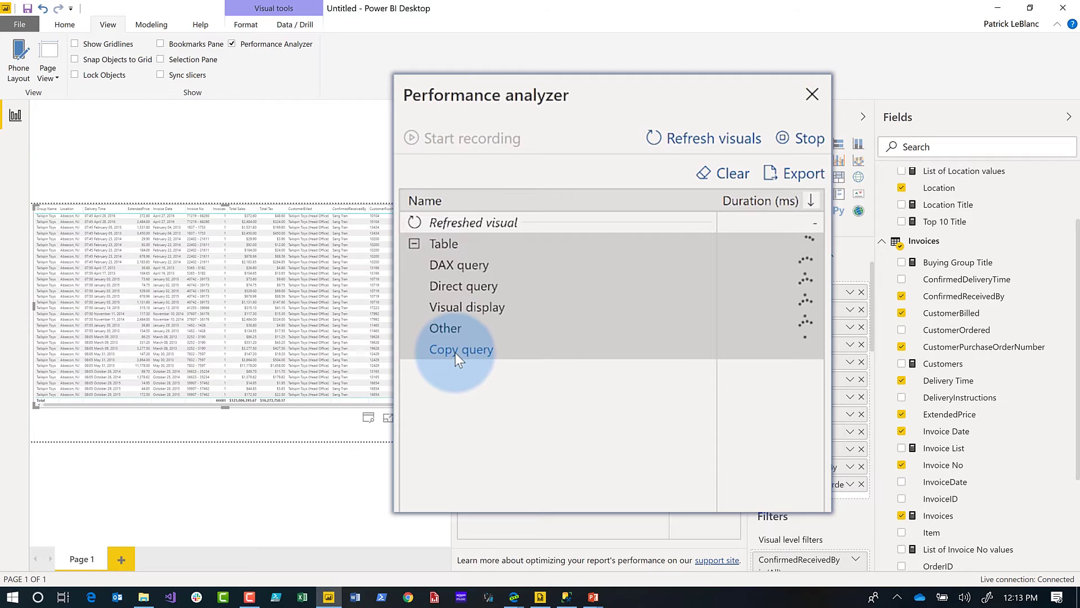
left_click(584, 516)
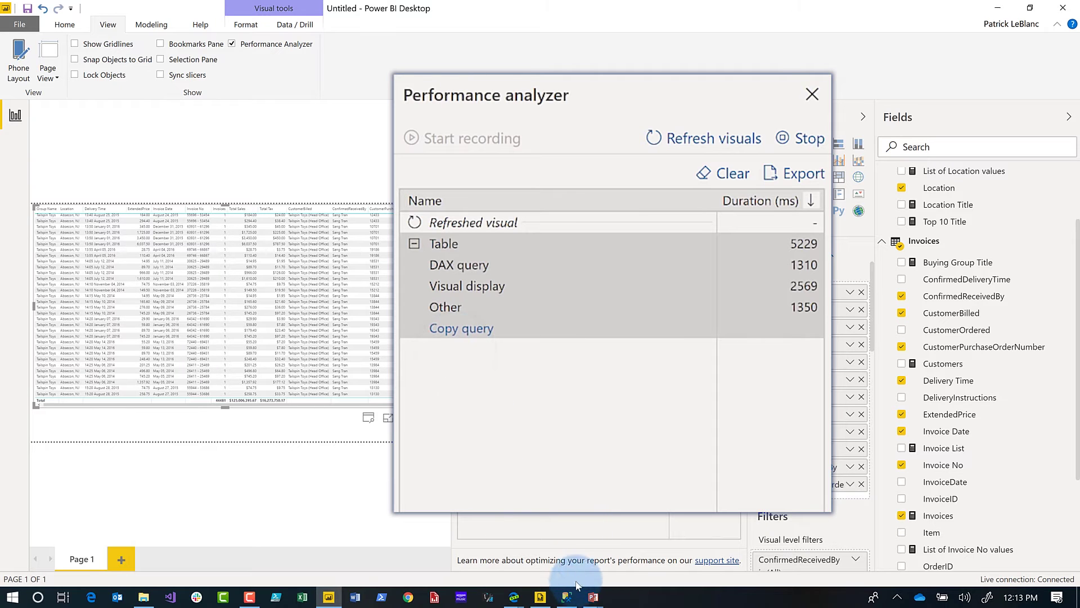
left_click(540, 597)
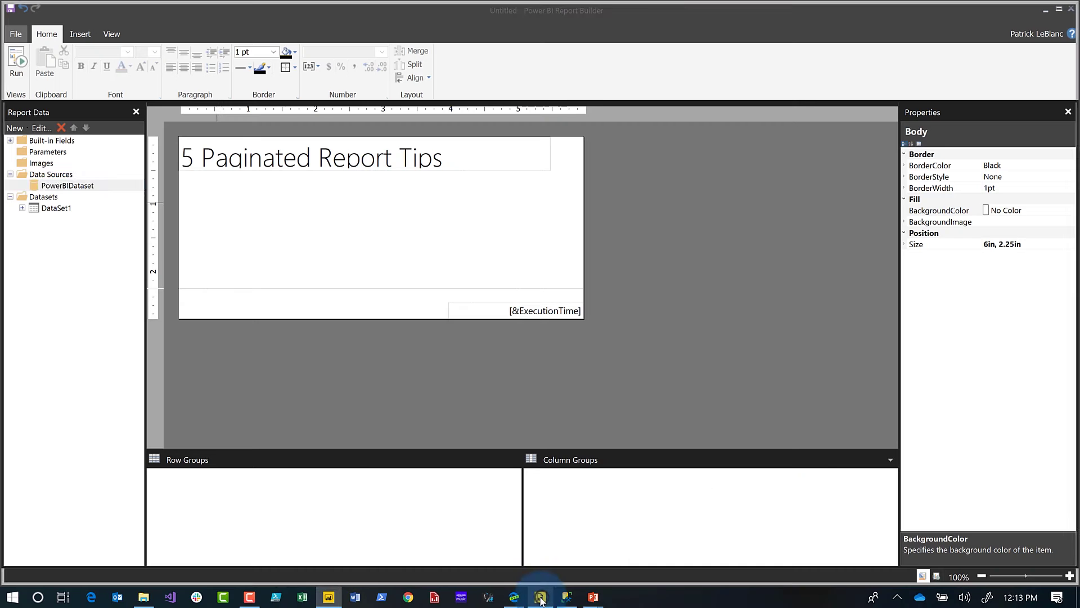
Step: Add a PowerBIDataset dataset with the pasted DAX query as its expression, then cancel it
right_click(65, 192)
left_click(95, 195)
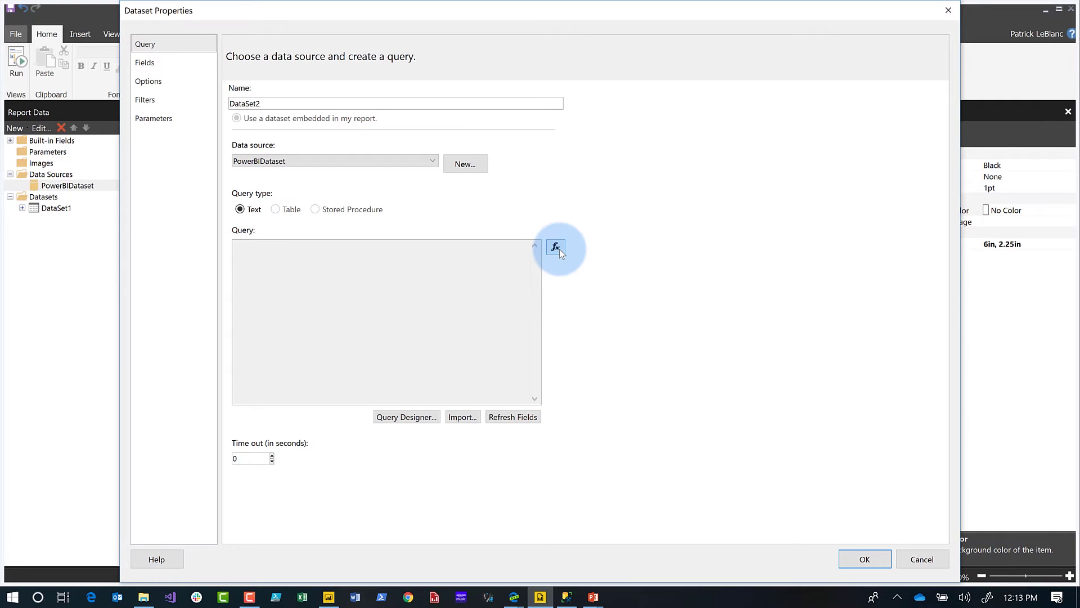
left_click(559, 249)
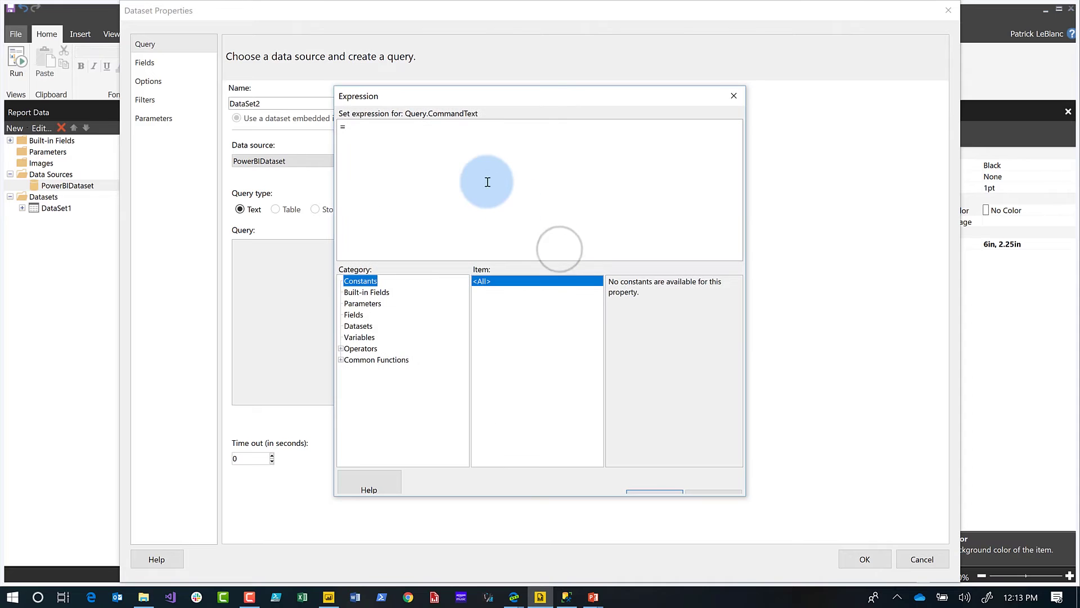
key("ctrl+v")
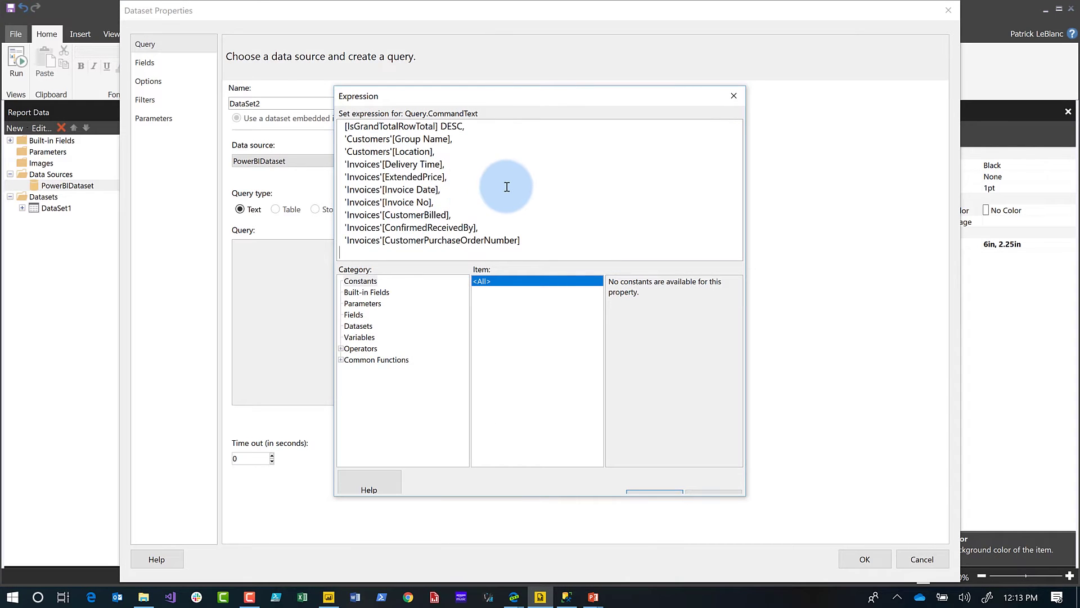
left_click(732, 98)
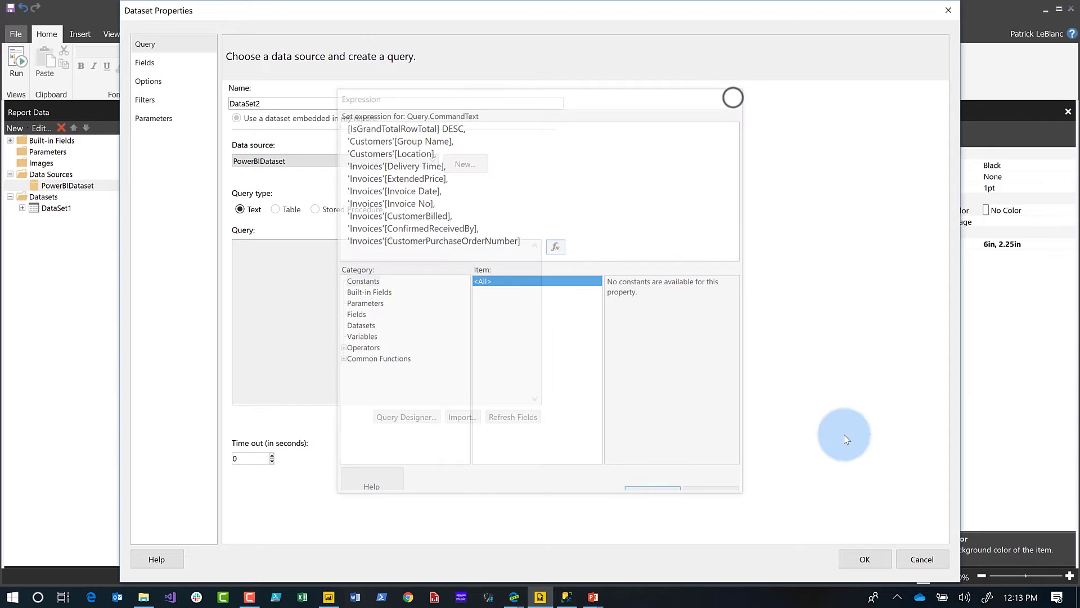
left_click(922, 559)
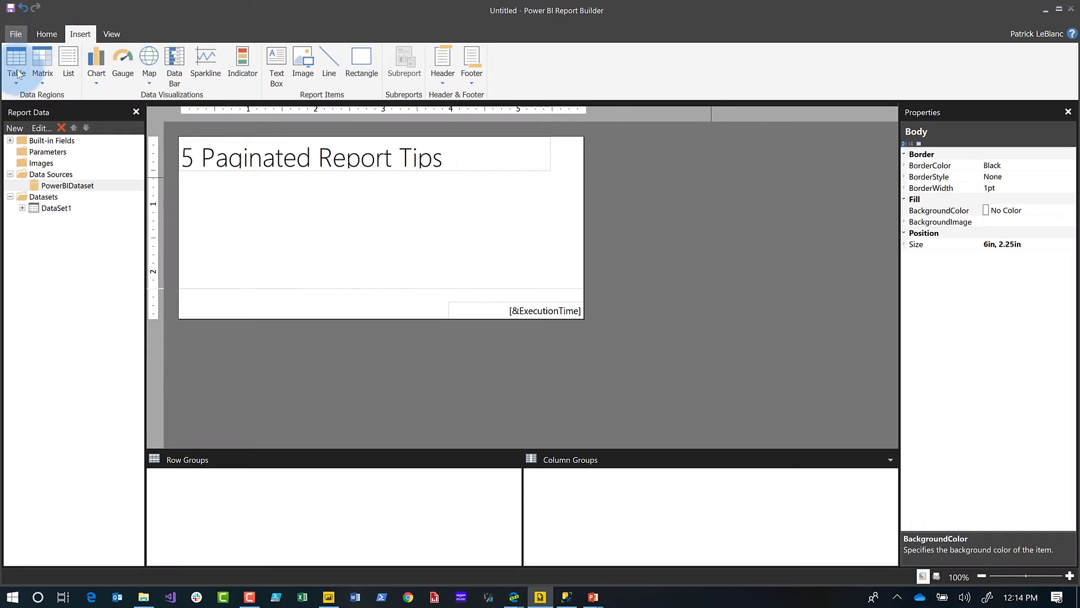
Step: Start the Table Wizard with DataSet1 as the table's data
left_click(17, 79)
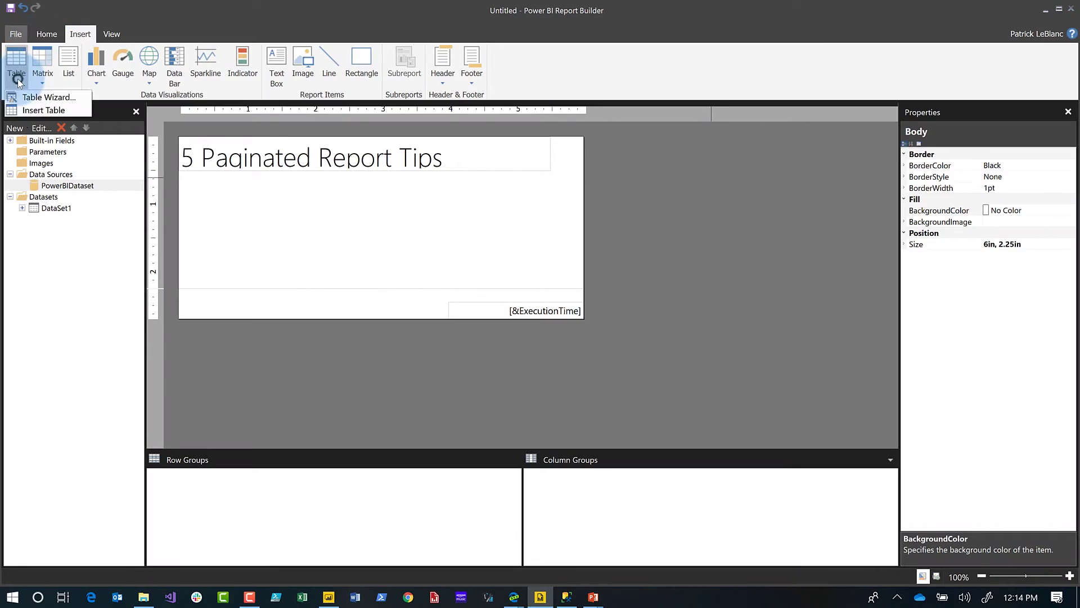
left_click(40, 97)
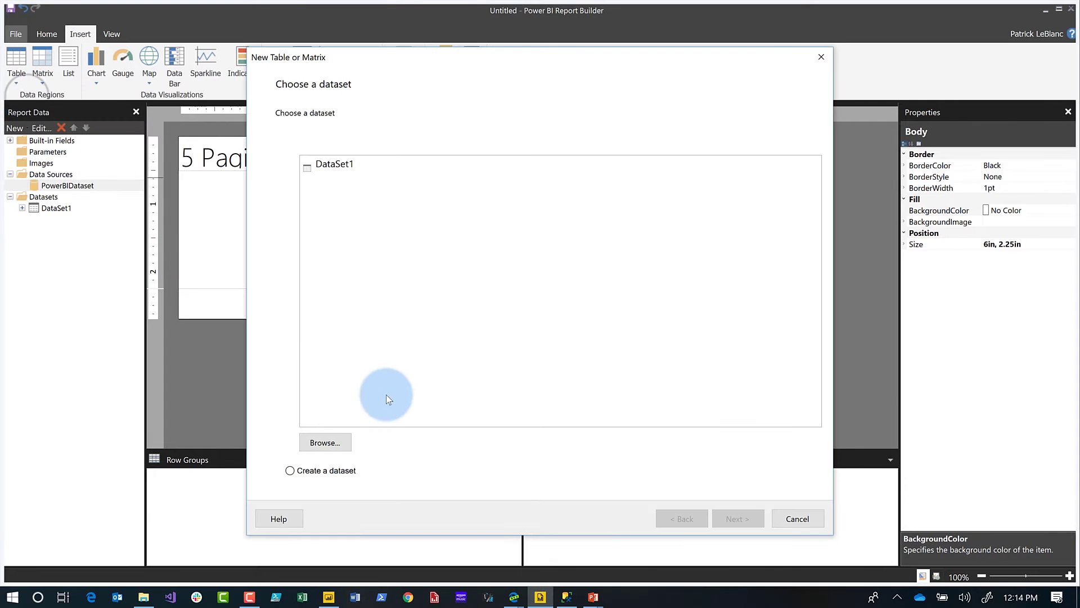
left_click(333, 165)
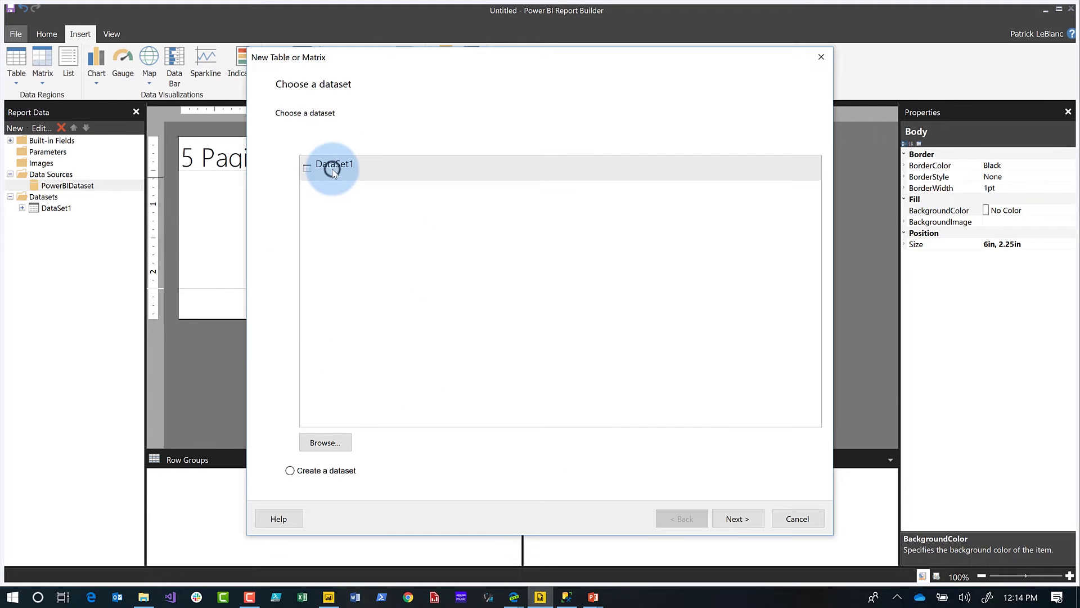
left_click(731, 518)
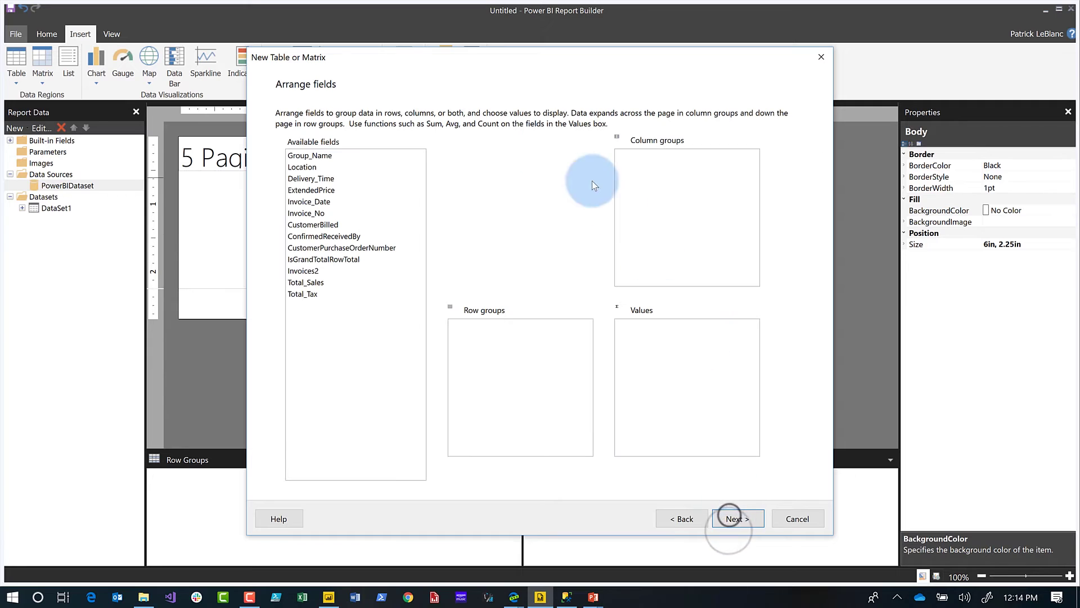
Step: Add all DataSet1 fields, from Group_Name onward, as table values and finish the wizard
left_click(330, 154)
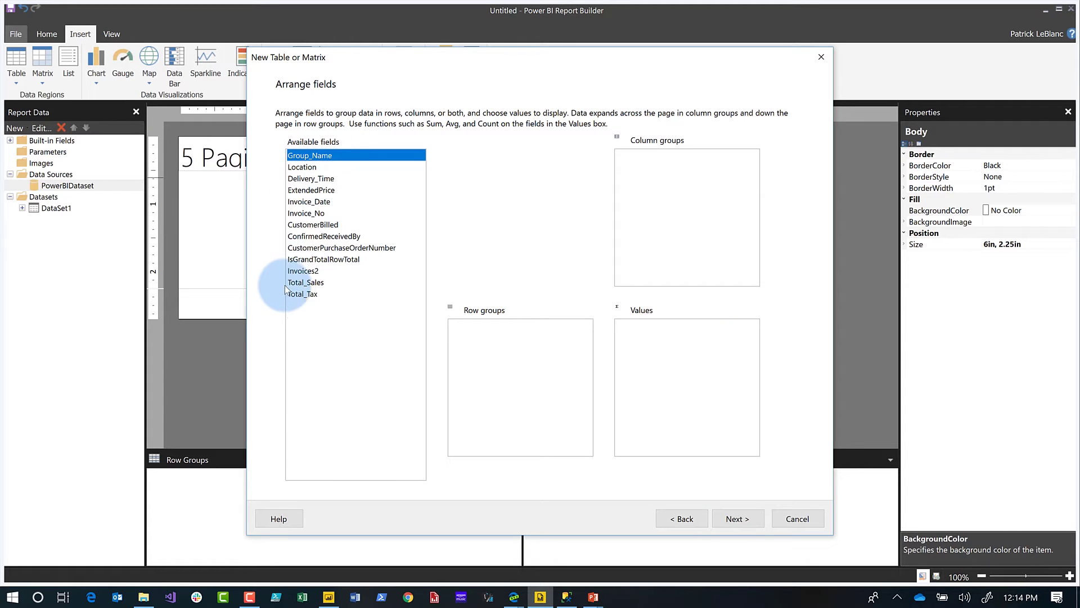
left_click(310, 298, "shift")
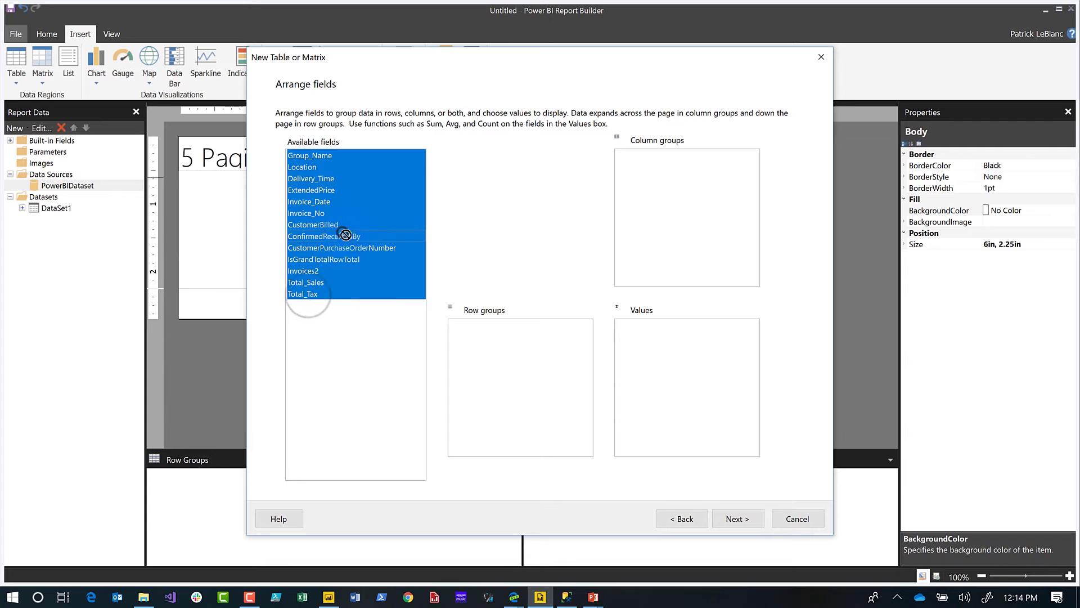
left_click_drag(345, 234, 642, 421)
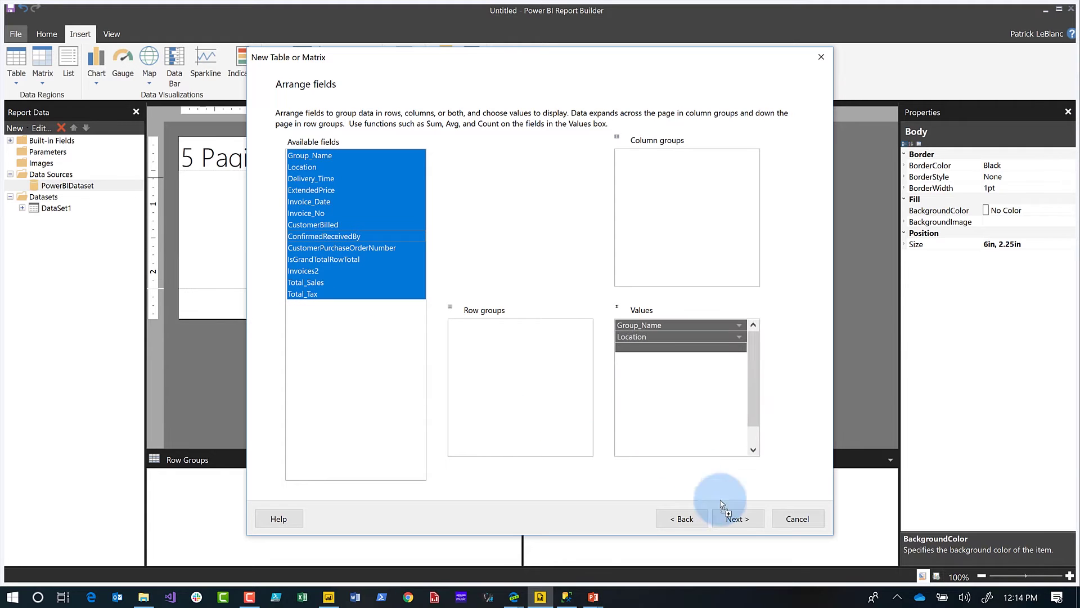
left_click(737, 518)
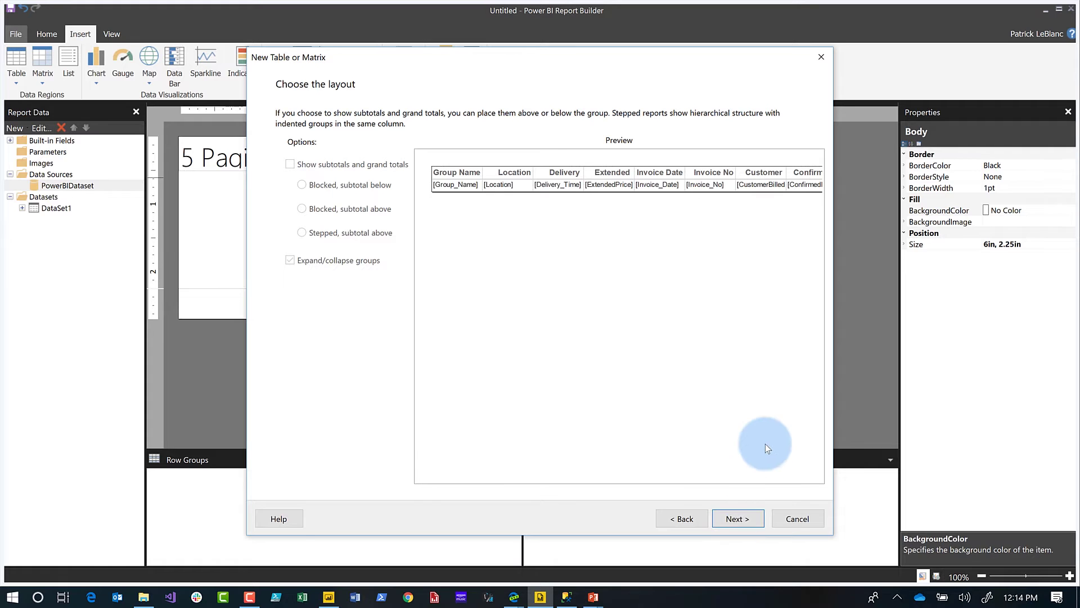
left_click(735, 519)
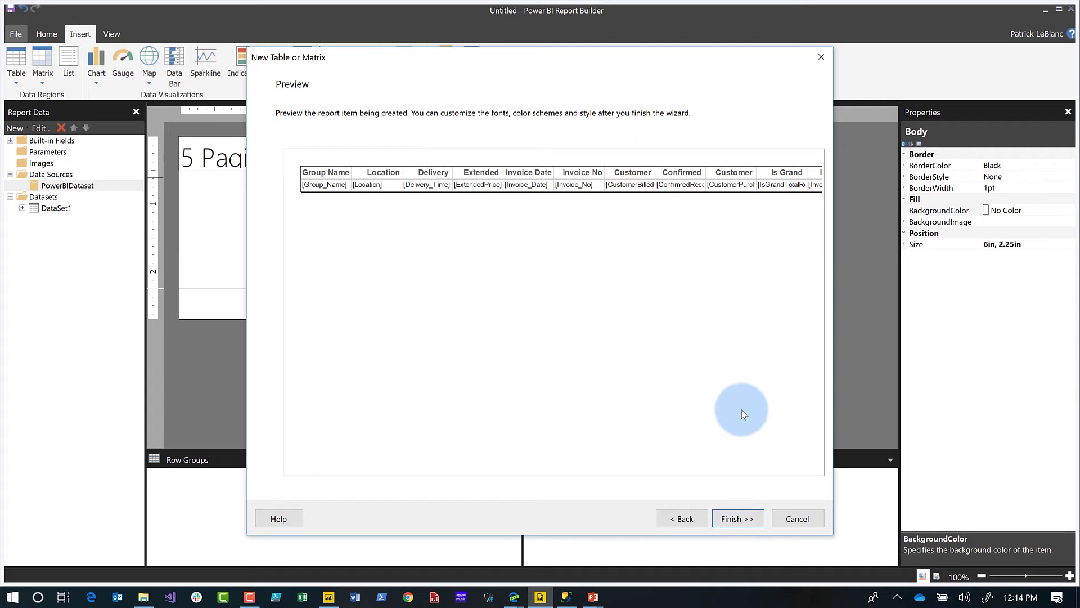
left_click(731, 517)
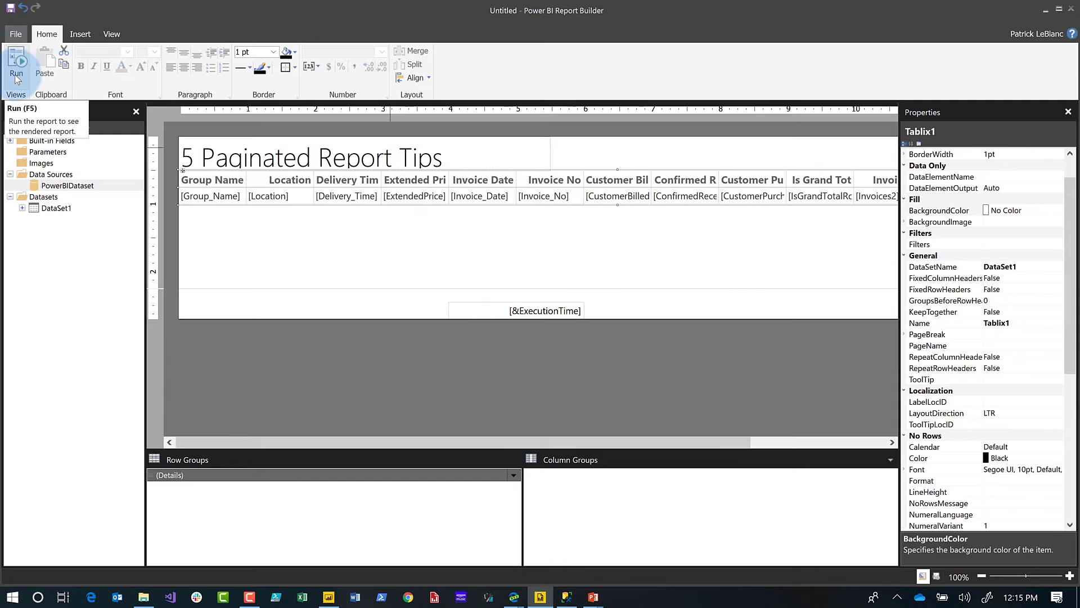
Step: Render the report, showing the invoice table filled with data and a grand-total row
left_click(17, 58)
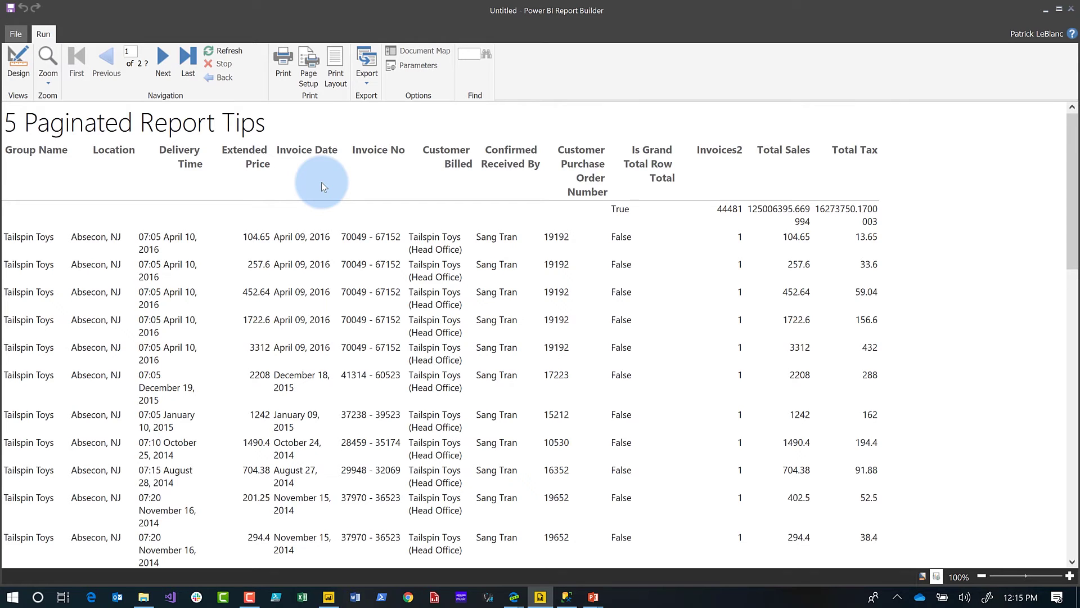
Step: Switch to Print Layout, paginating the report into 90 pages
left_click(338, 65)
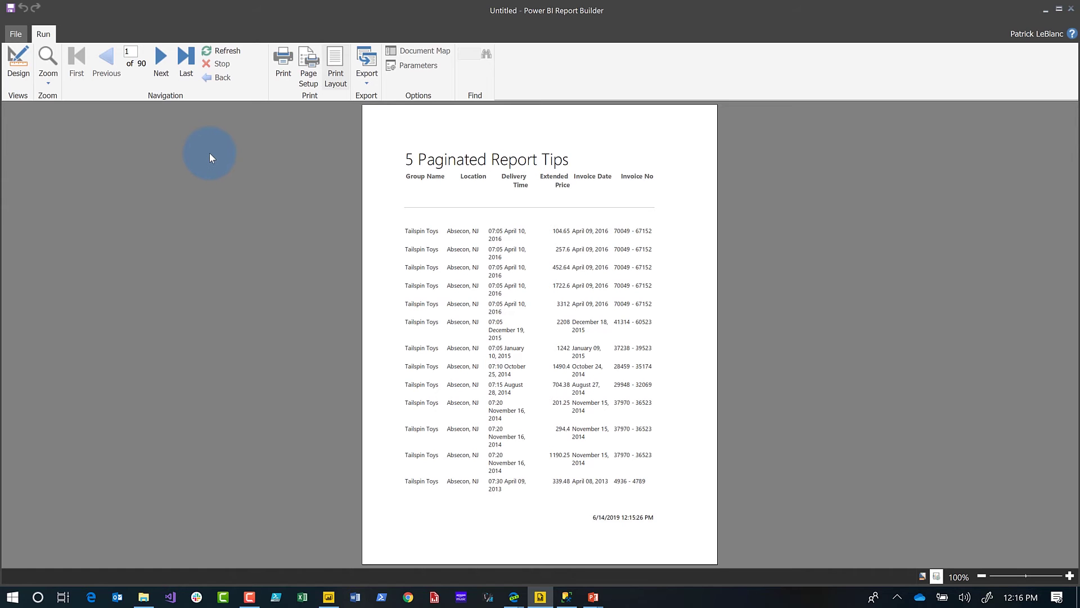
Step: Switch the page setup to Landscape orientation, then go back to design view
left_click(310, 86)
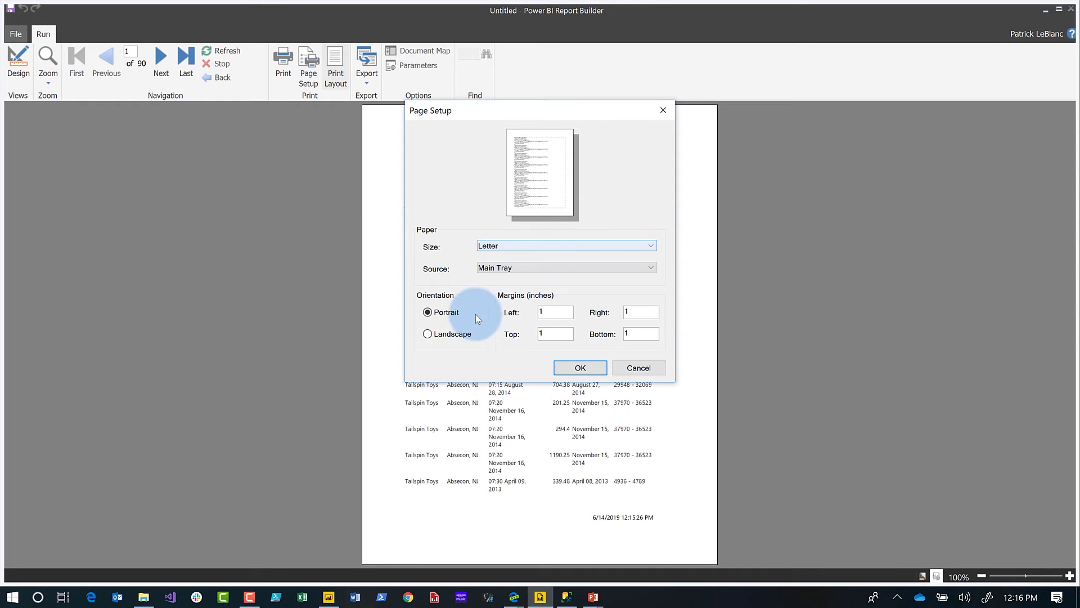
left_click(461, 335)
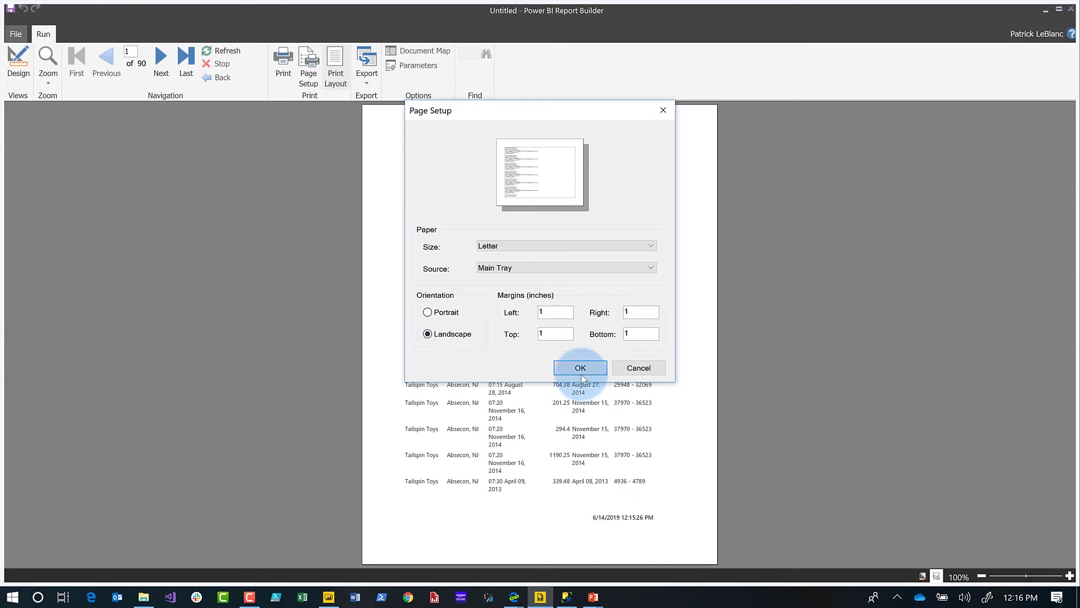
left_click(582, 369)
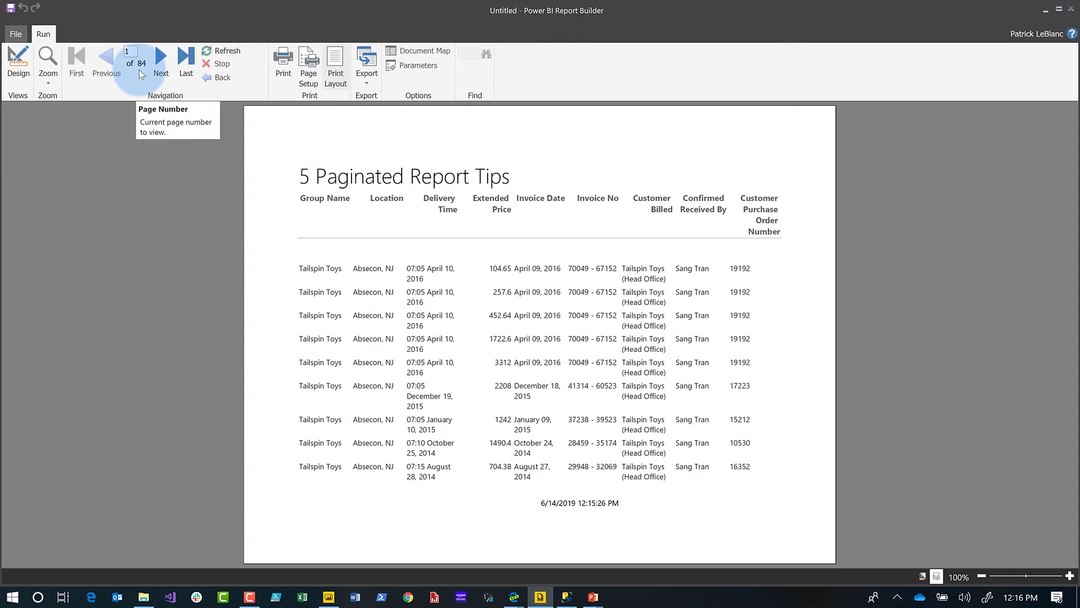
left_click(19, 60)
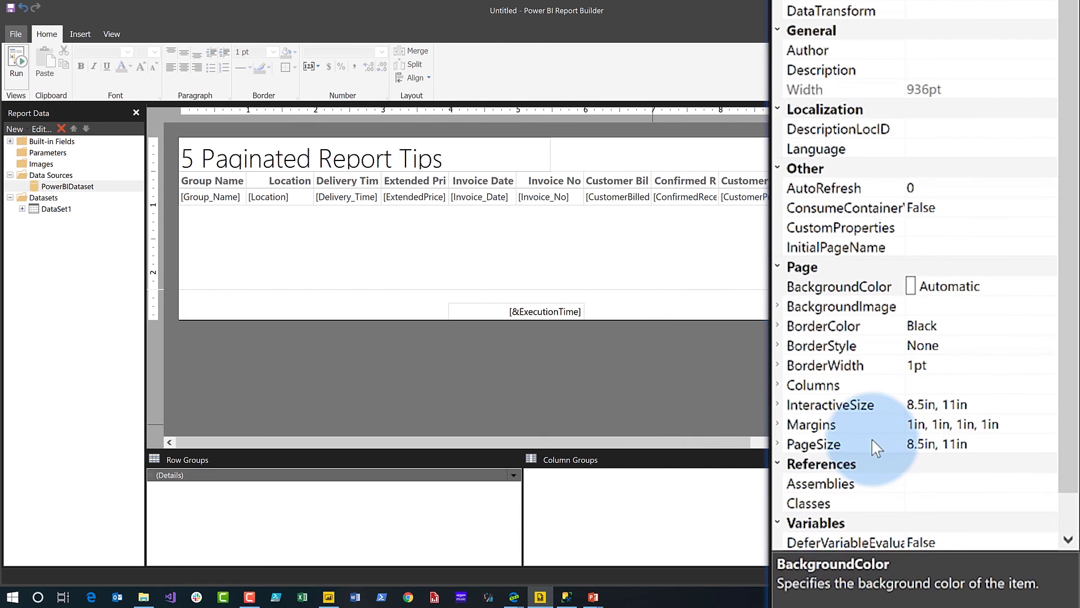
left_click(873, 443)
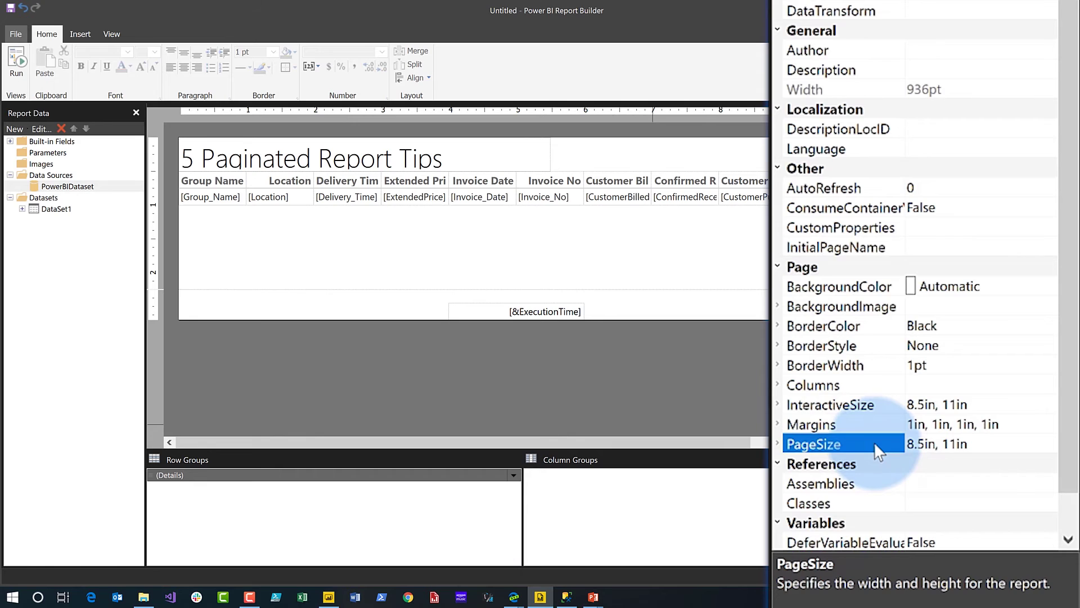
left_click(777, 444)
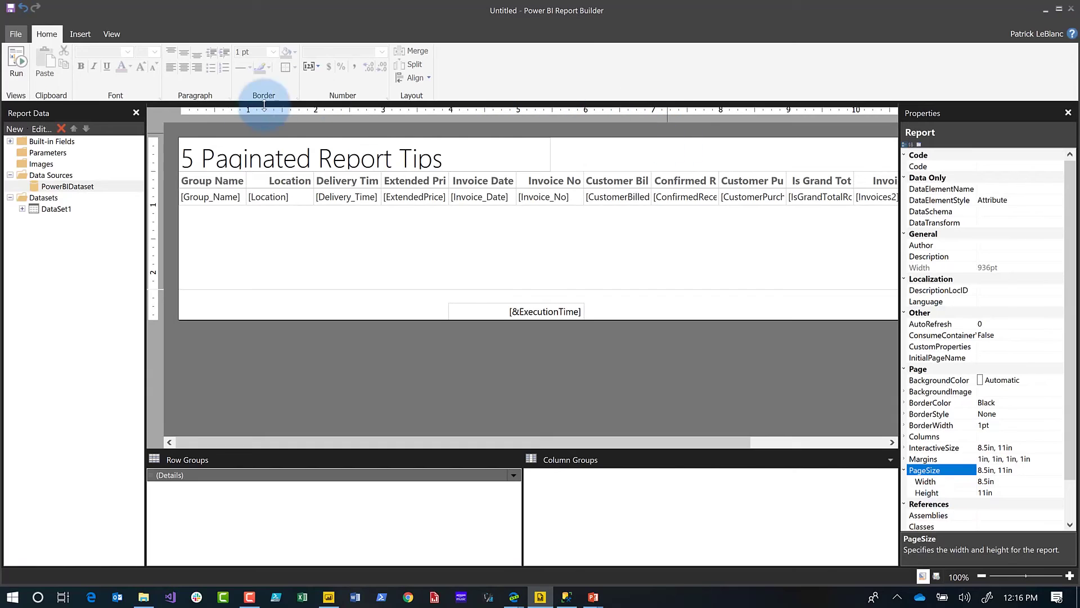
left_click(17, 61)
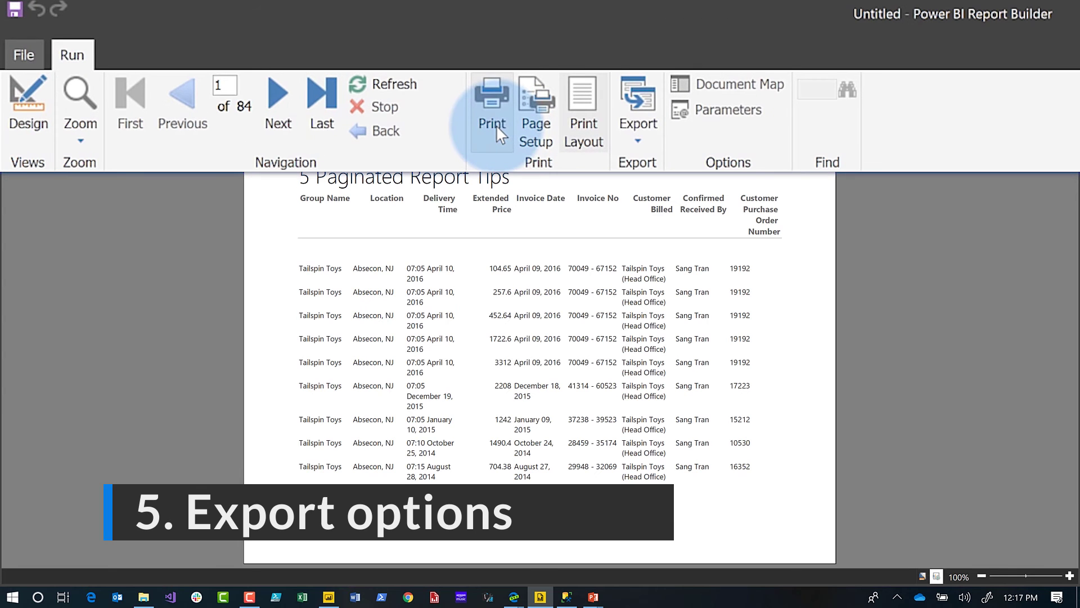
Step: Pick Excel from the export formats to save the report as Untitled.xlsx
left_click(622, 140)
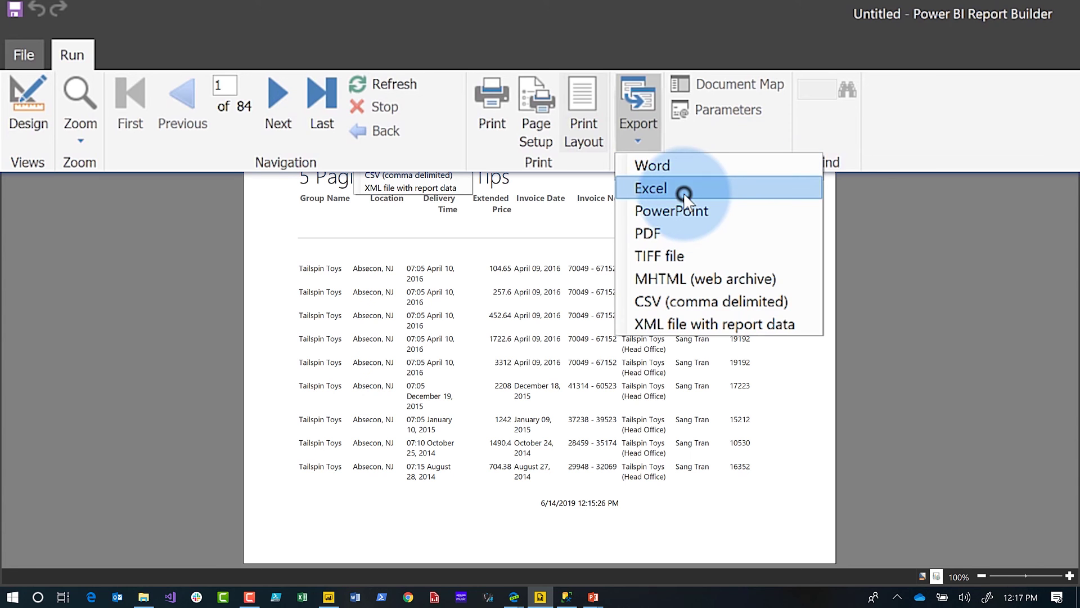
left_click(684, 191)
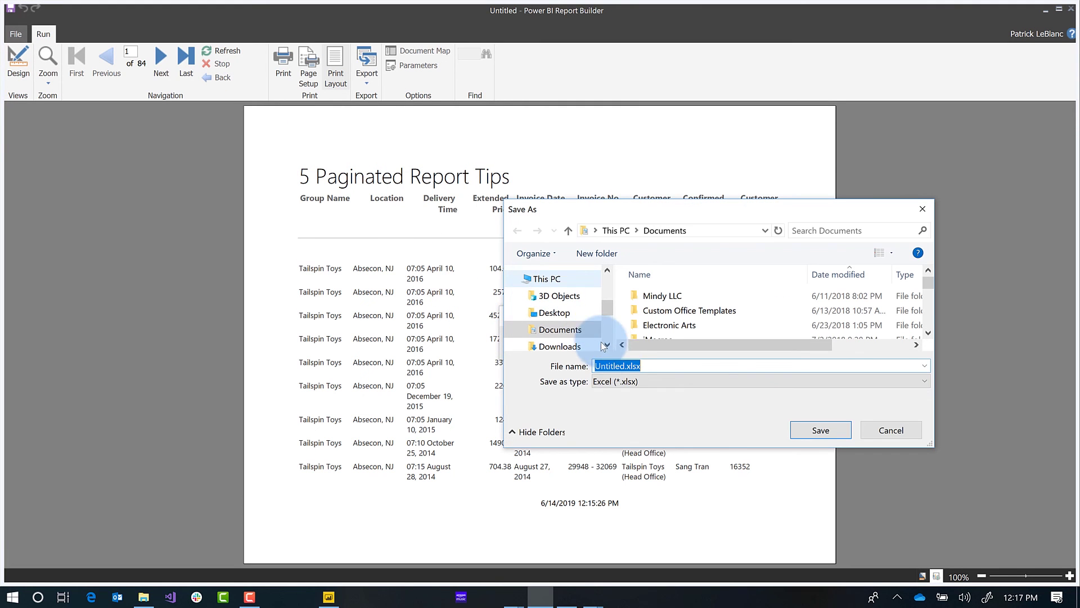